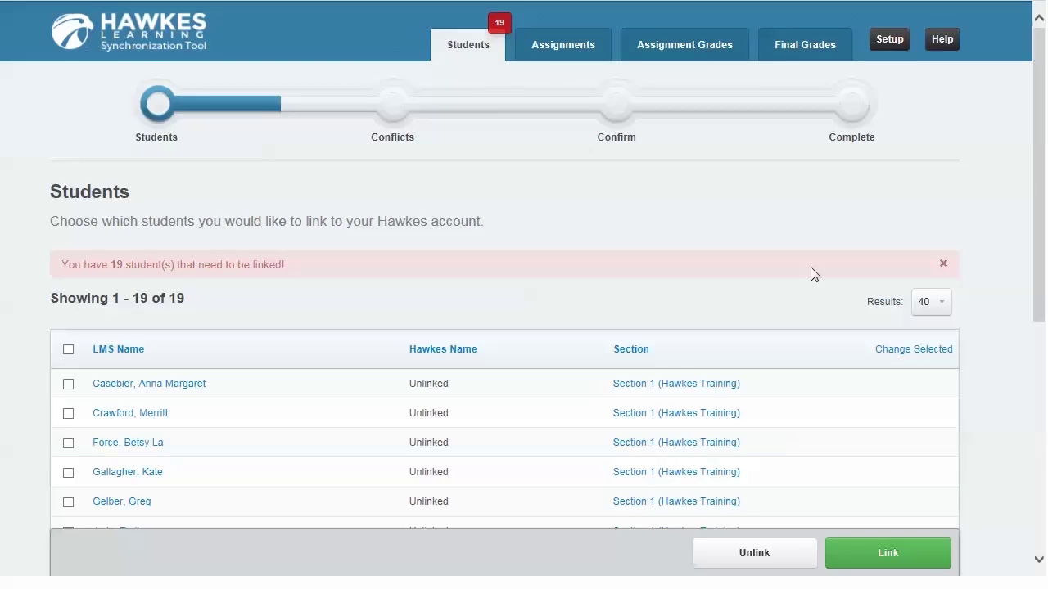
Select all 19 roster students and submit them for linking to Hawkes.
{"action": "left_click_drag", "start_coordinate": [1043, 313], "coordinate": [1043, 402]}
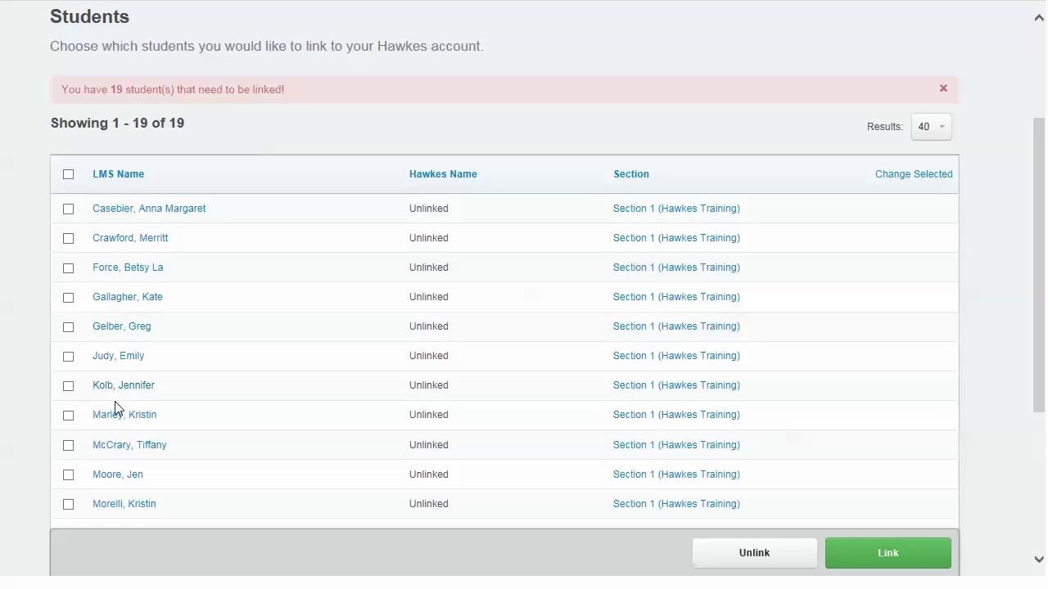
{"action": "left_click", "coordinate": [68, 386]}
{"action": "left_click", "coordinate": [69, 357]}
{"action": "left_click", "coordinate": [69, 177]}
{"action": "left_click", "coordinate": [861, 564]}
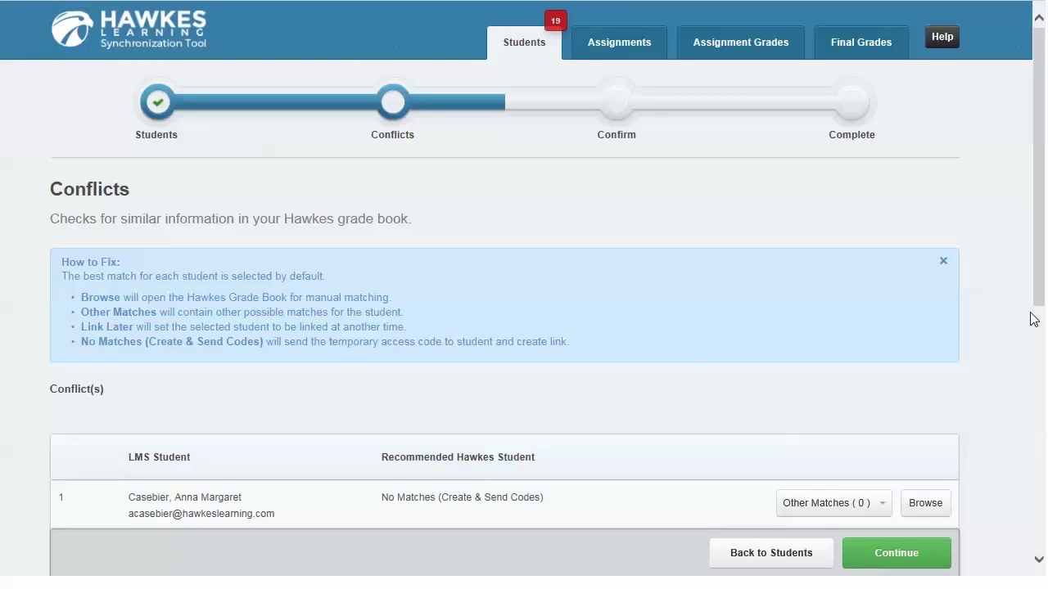
Accept the nine unmatched students as No Matches (Create & Send Codes) and continue.
{"action": "left_click_drag", "start_coordinate": [1036, 300], "coordinate": [1026, 456]}
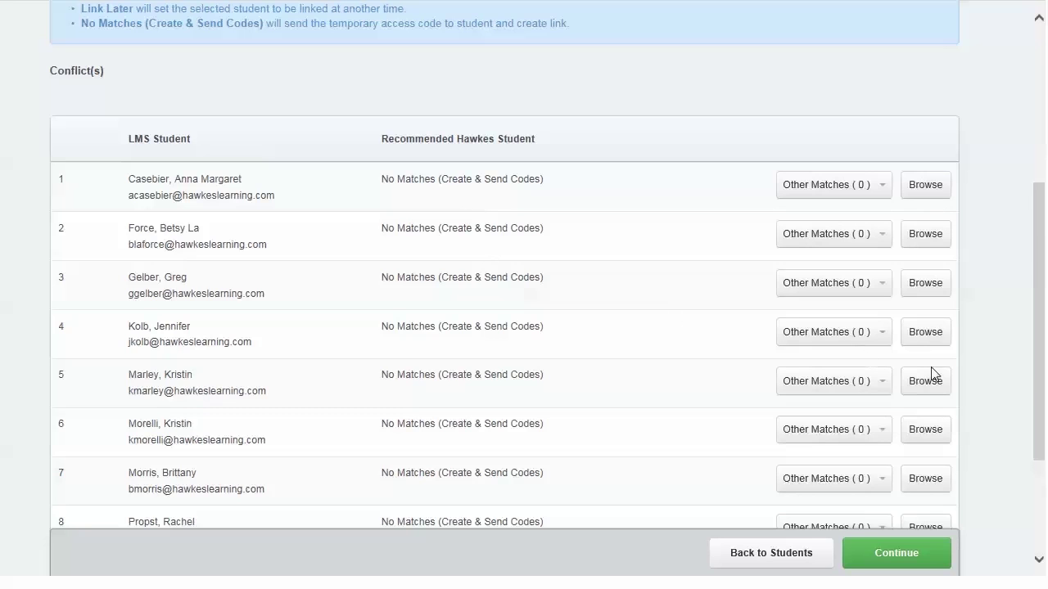
{"action": "left_click_drag", "start_coordinate": [1036, 375], "coordinate": [1030, 423]}
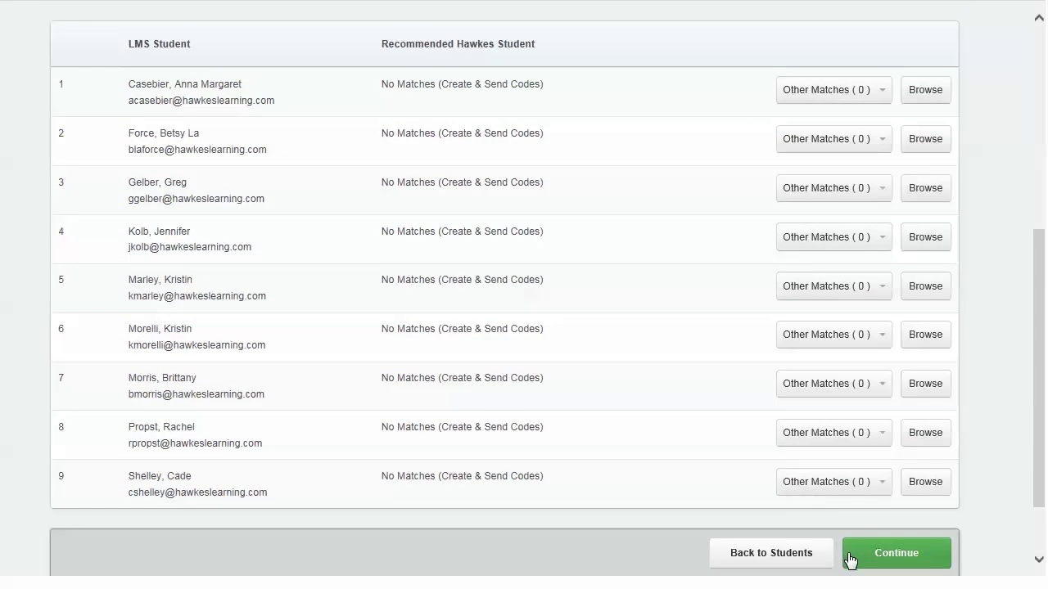
{"action": "left_click", "coordinate": [849, 560]}
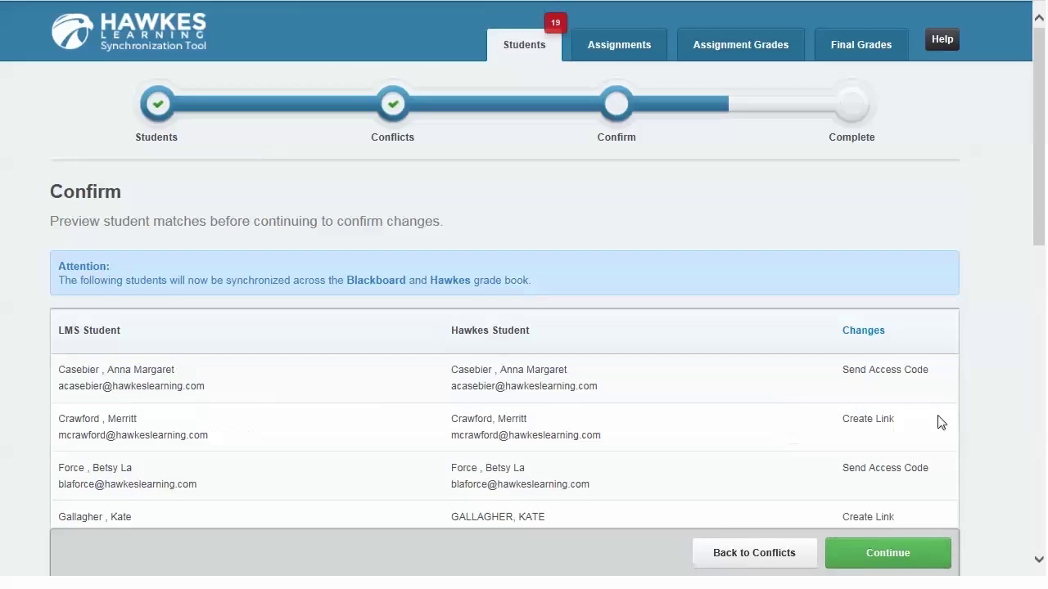
Complete the student linking, reaching the summary of 19 linked and 9 access codes sent.
{"action": "left_click", "coordinate": [909, 552]}
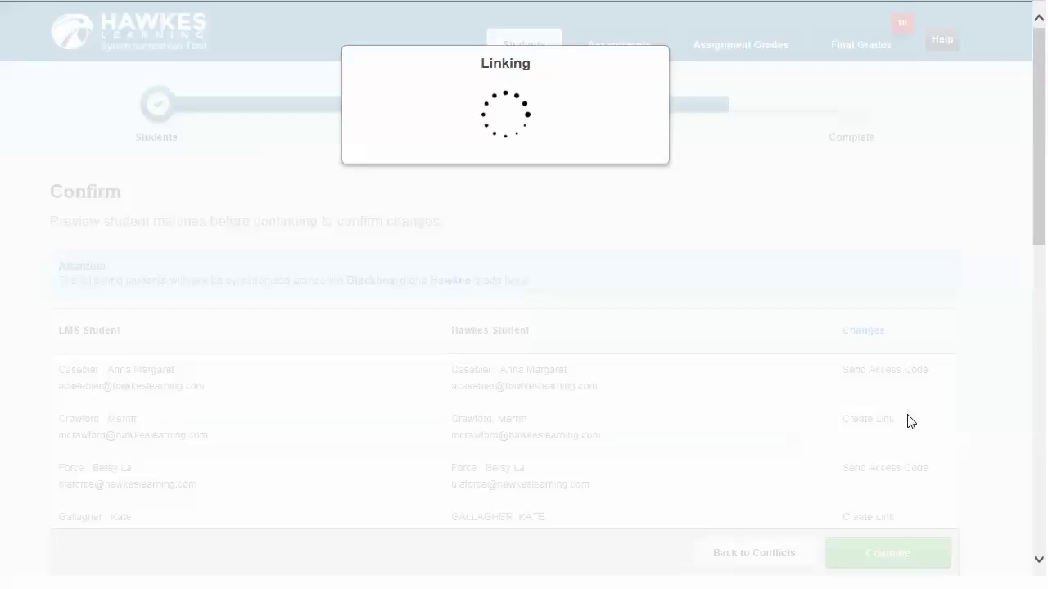
{"action": "mouse_move", "coordinate": [1036, 230]}
{"action": "left_mouse_down"}
{"action": "mouse_move", "coordinate": [1031, 386]}
{"action": "mouse_move", "coordinate": [1034, 219]}
{"action": "left_mouse_up"}
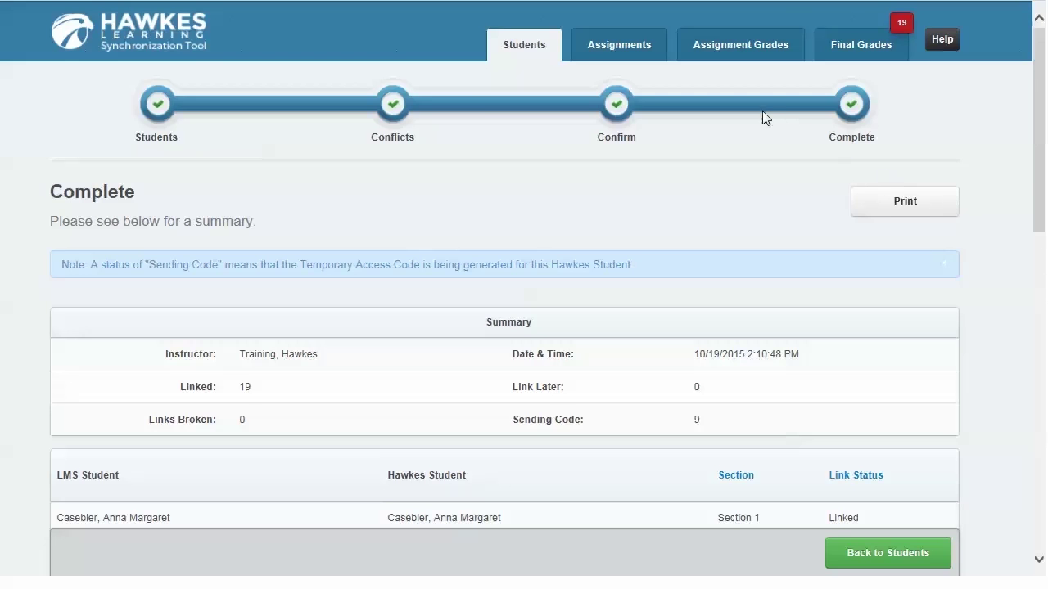
{"action": "left_click", "coordinate": [657, 58]}
Select assignments 1.1 and 1.2 and show all 28 results.
{"action": "scroll", "coordinate": [1042, 211], "scroll_direction": "down", "scroll_amount": 1}
{"action": "left_click_drag", "start_coordinate": [1042, 211], "coordinate": [1038, 283]}
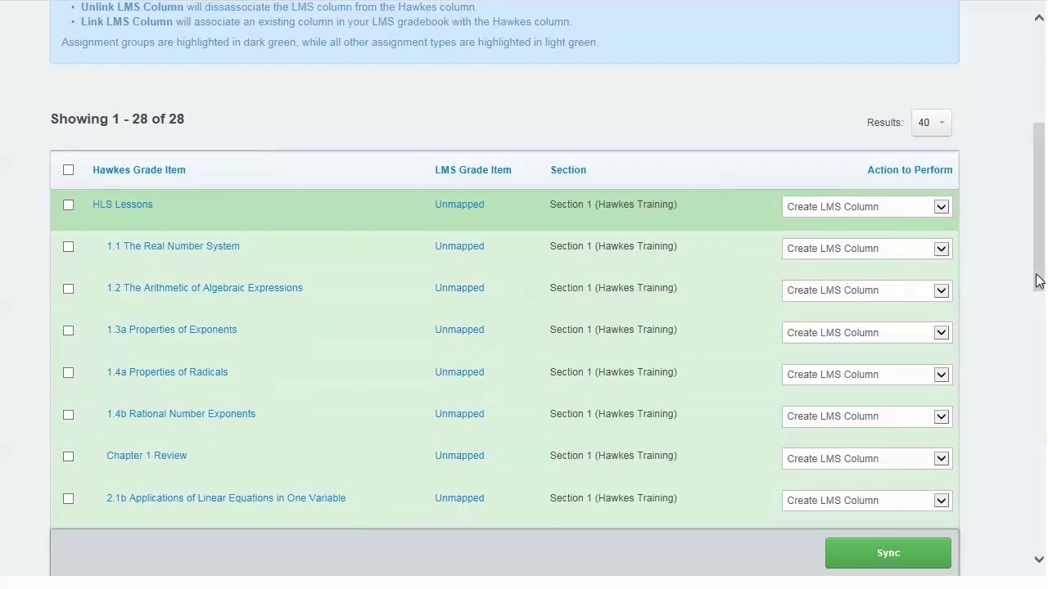
{"action": "left_click", "coordinate": [68, 248]}
{"action": "left_click", "coordinate": [69, 289]}
{"action": "scroll", "coordinate": [1037, 241], "scroll_direction": "up", "scroll_amount": 2}
{"action": "left_click", "coordinate": [948, 275]}
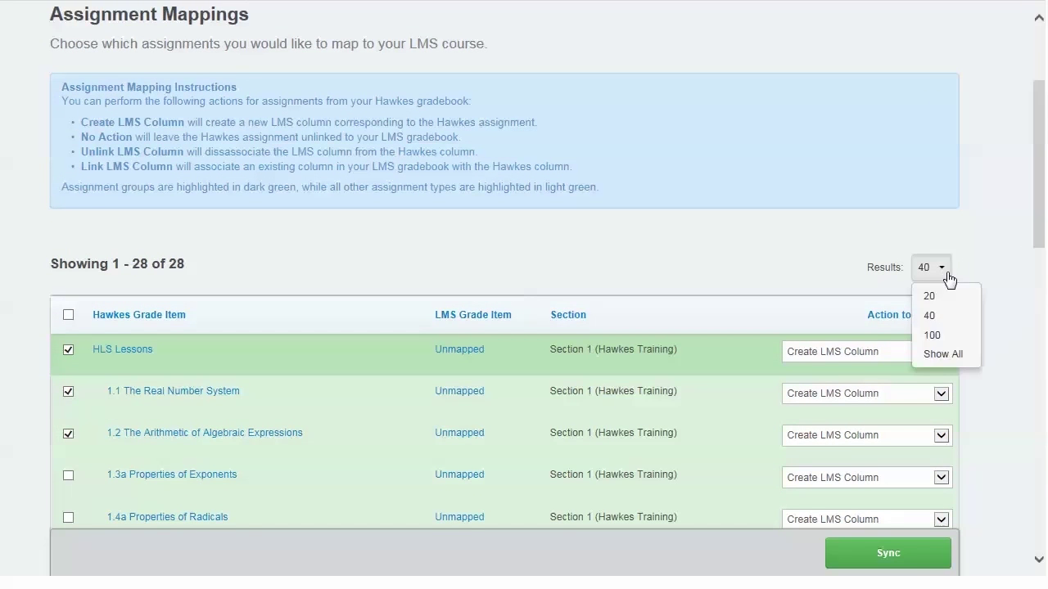
{"action": "left_click", "coordinate": [943, 354]}
Add Quizzes set to No Action, then submit and confirm the four mappings.
{"action": "left_click_drag", "start_coordinate": [1036, 241], "coordinate": [991, 439]}
{"action": "left_click", "coordinate": [68, 376]}
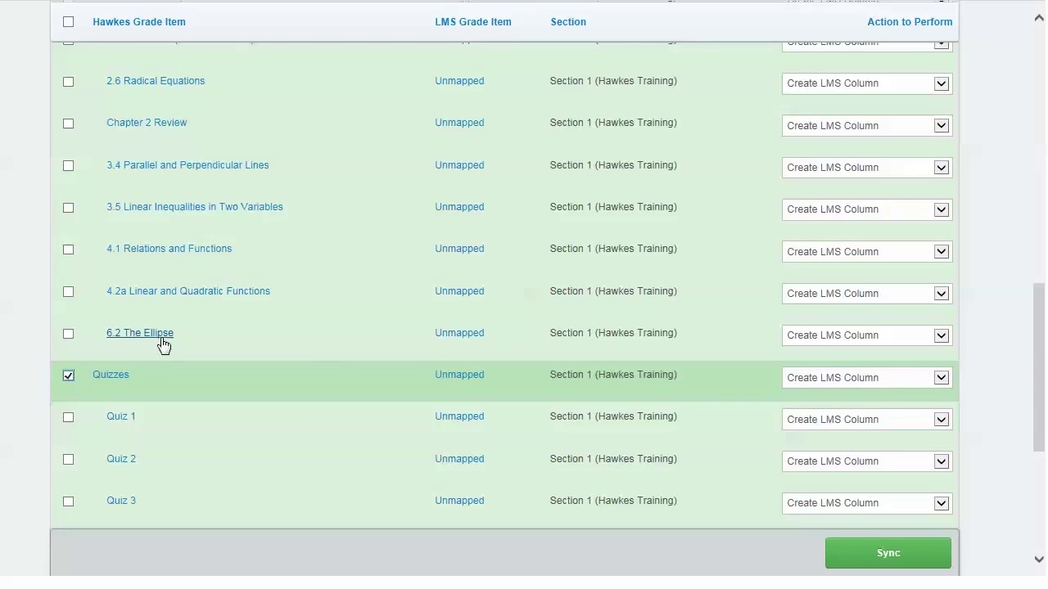
{"action": "left_click", "coordinate": [842, 384]}
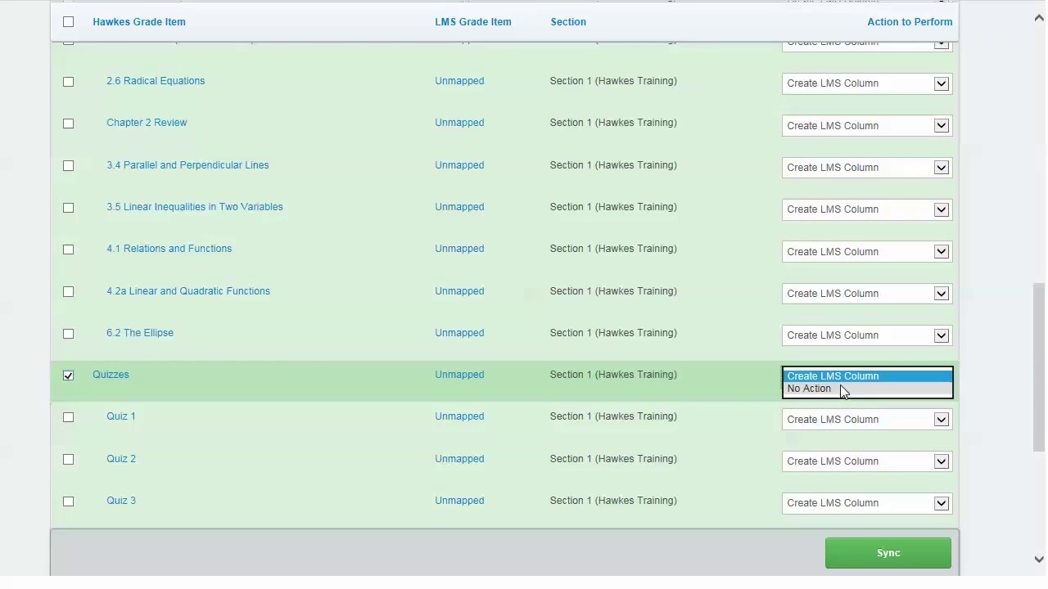
{"action": "left_click", "coordinate": [841, 389]}
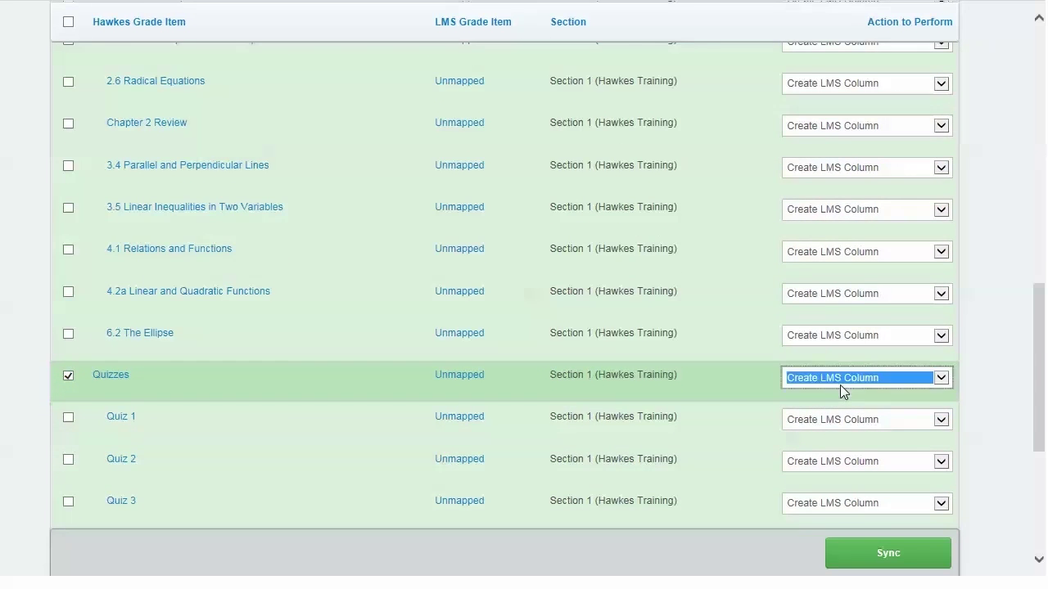
{"action": "left_click", "coordinate": [877, 560]}
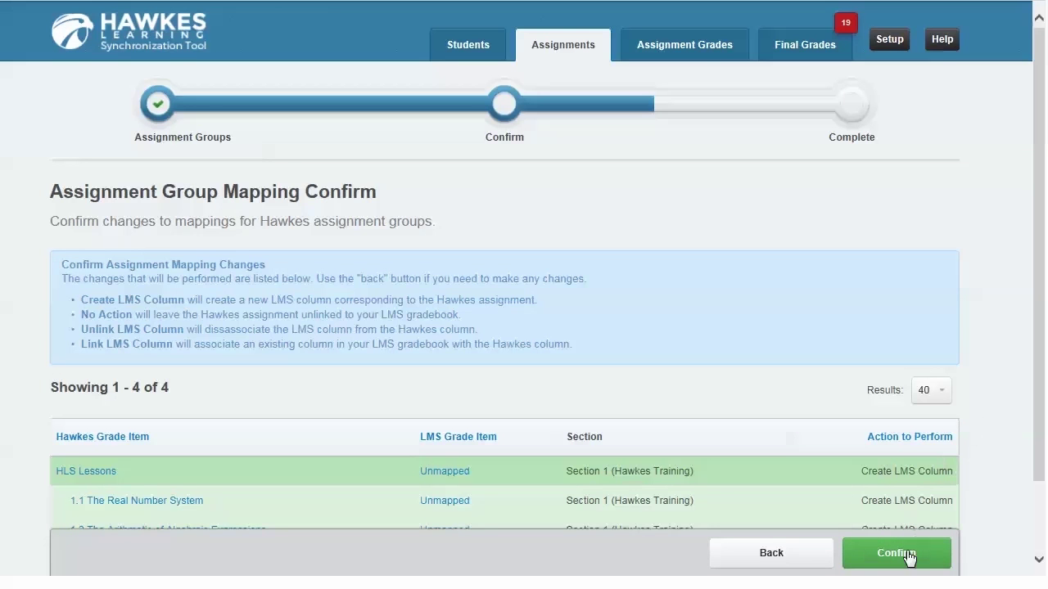
{"action": "left_click", "coordinate": [905, 558]}
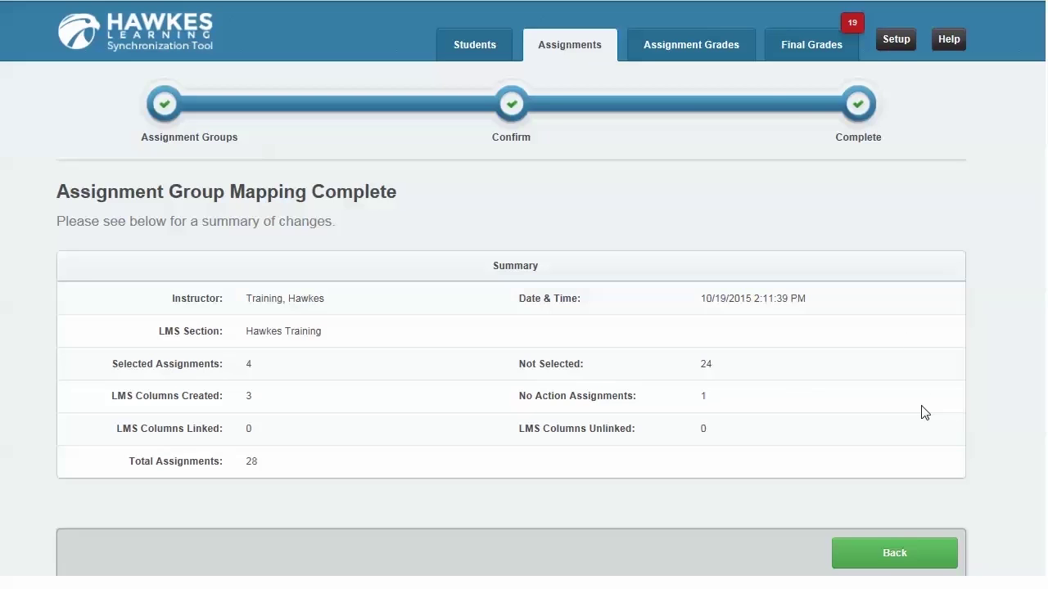
Go to the Assignment Grades sync page listing the 19 students.
{"action": "left_click", "coordinate": [732, 49]}
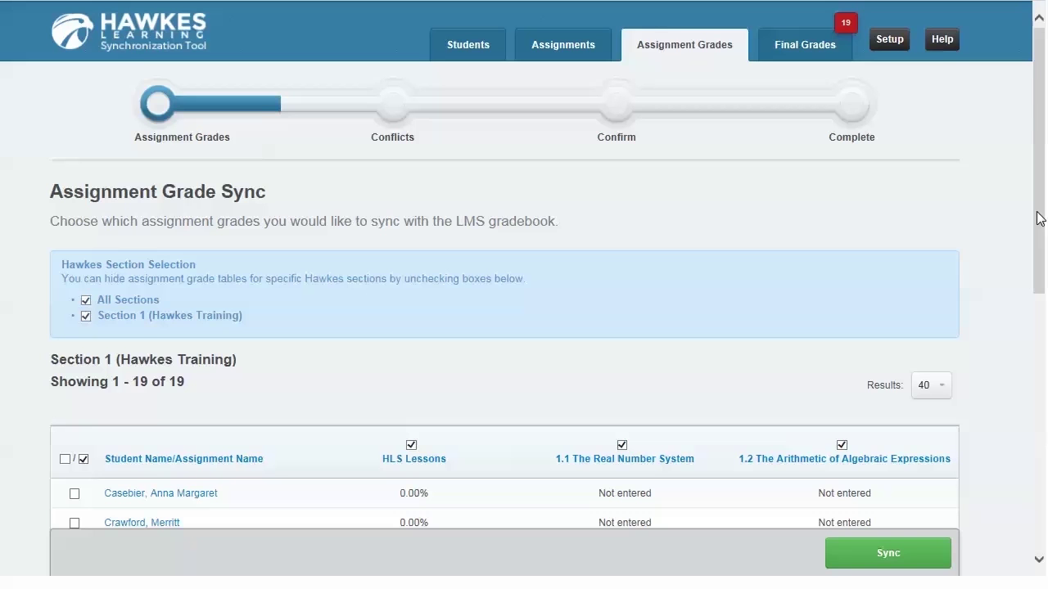
Select all 19 students and all assignment columns, then sync their assignment grades.
{"action": "left_click_drag", "start_coordinate": [1038, 218], "coordinate": [1003, 370]}
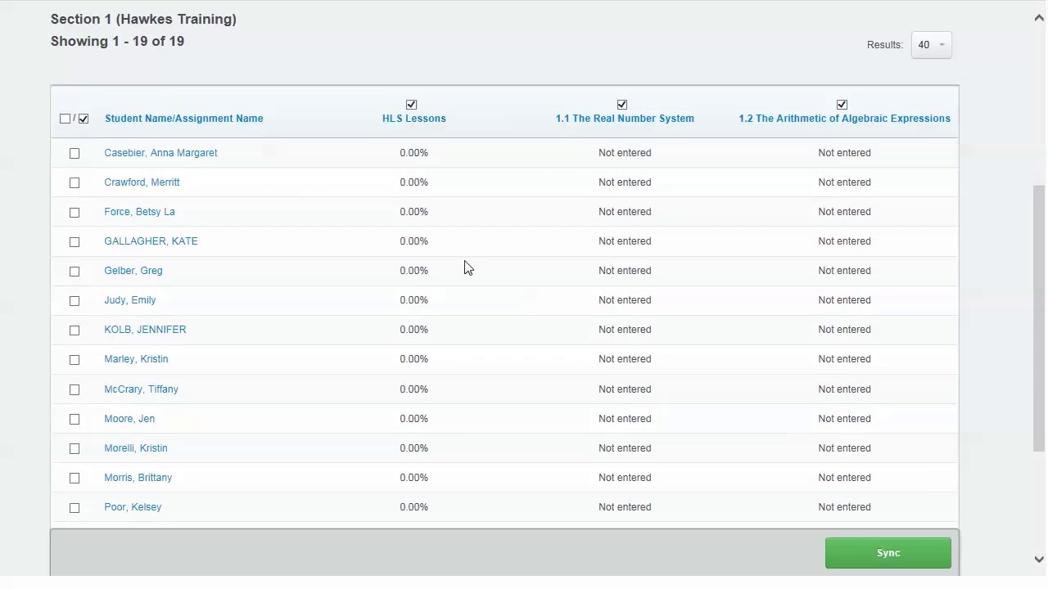
{"action": "left_click", "coordinate": [75, 153]}
{"action": "left_click", "coordinate": [74, 183]}
{"action": "left_click", "coordinate": [65, 118]}
{"action": "left_click", "coordinate": [65, 119]}
{"action": "left_click", "coordinate": [65, 119]}
{"action": "left_click", "coordinate": [83, 118]}
{"action": "left_click", "coordinate": [84, 119]}
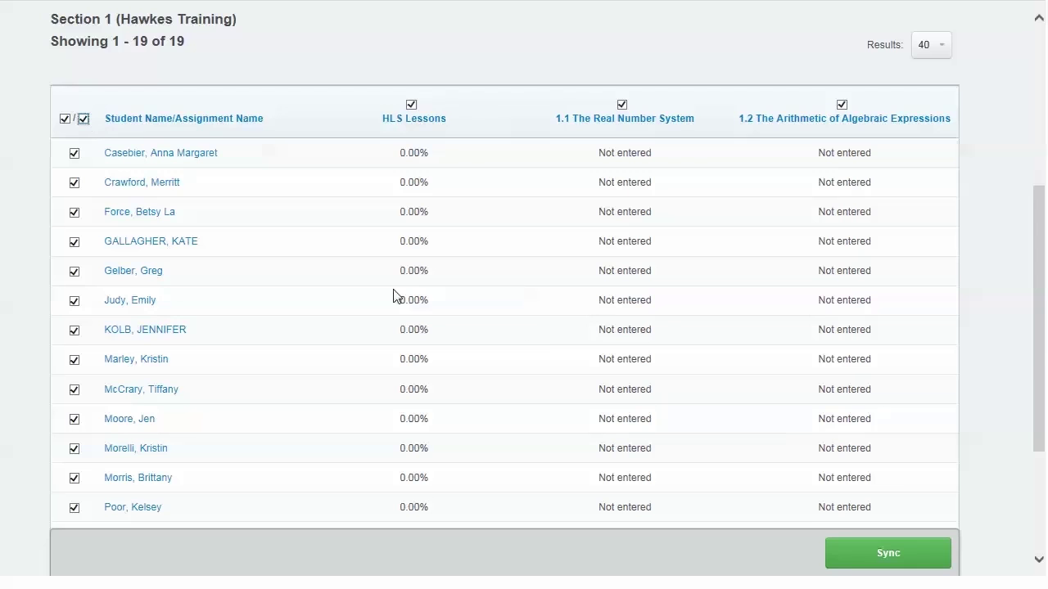
{"action": "left_click", "coordinate": [857, 567]}
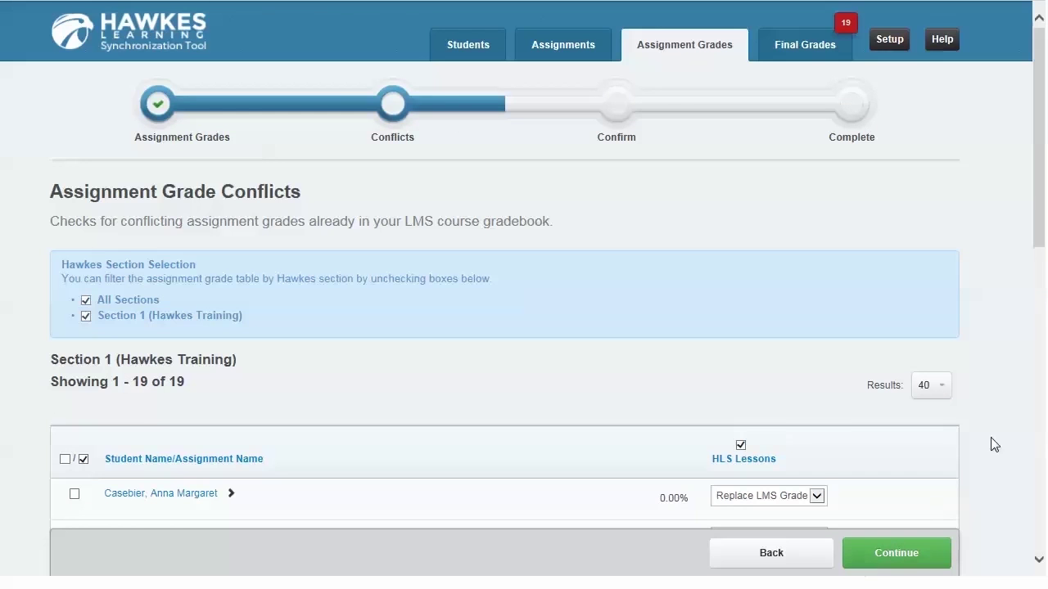
{"action": "scroll", "coordinate": [989, 444], "scroll_direction": "down", "scroll_amount": 2}
Replace all 19 conflicting LMS grades with the Hawkes HLS Lessons grades and confirm.
{"action": "left_click", "coordinate": [65, 286]}
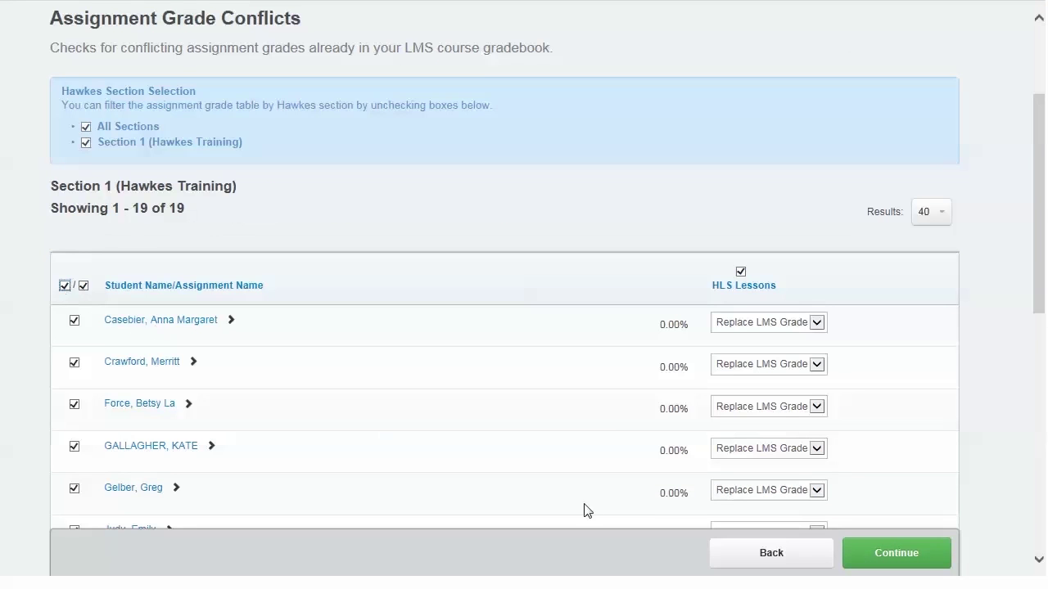
{"action": "left_click", "coordinate": [883, 562]}
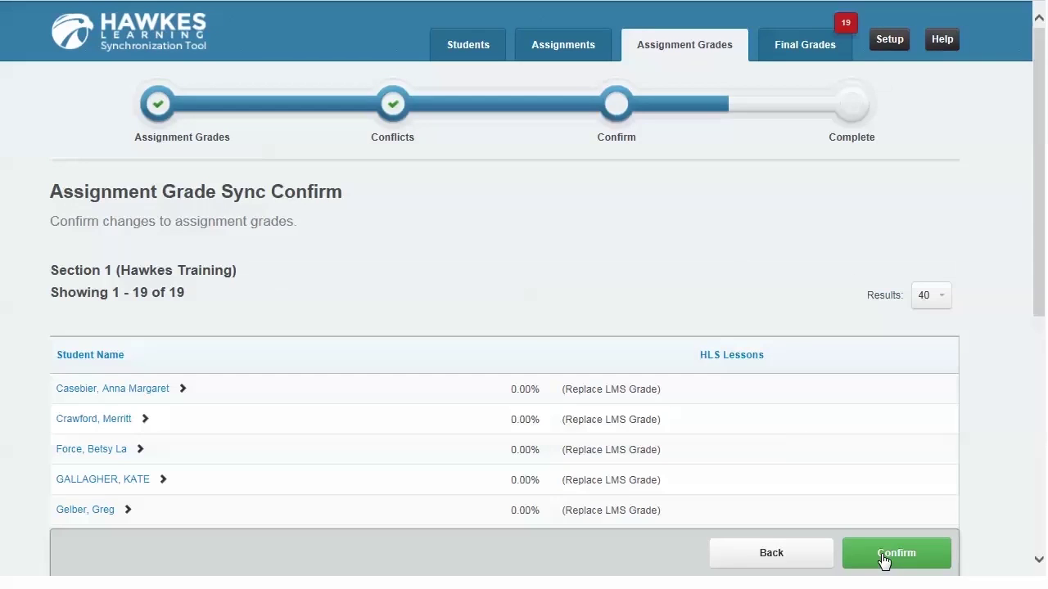
{"action": "left_click", "coordinate": [883, 562]}
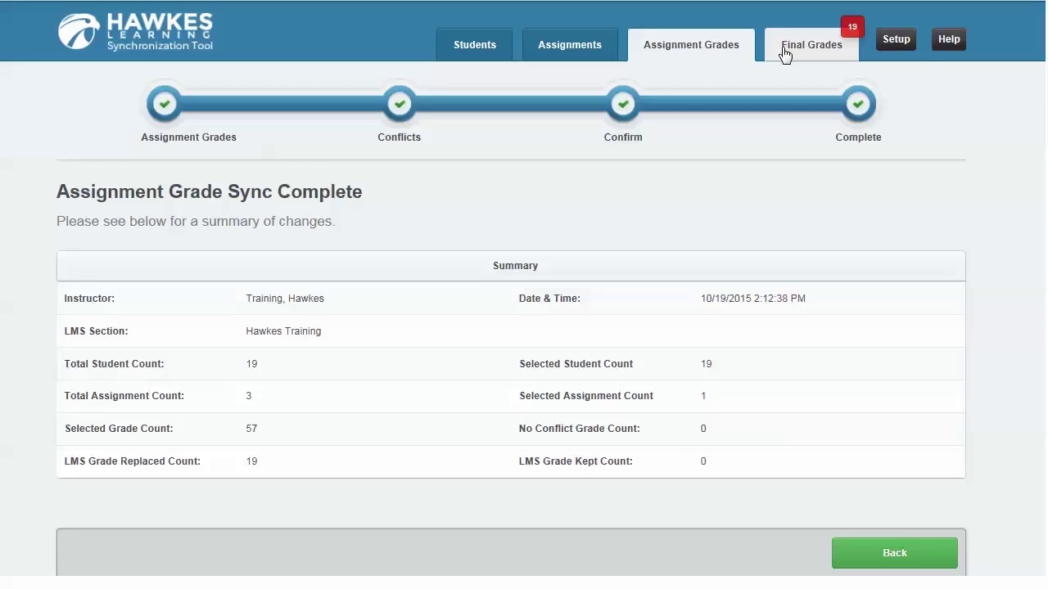
{"action": "left_click", "coordinate": [784, 53]}
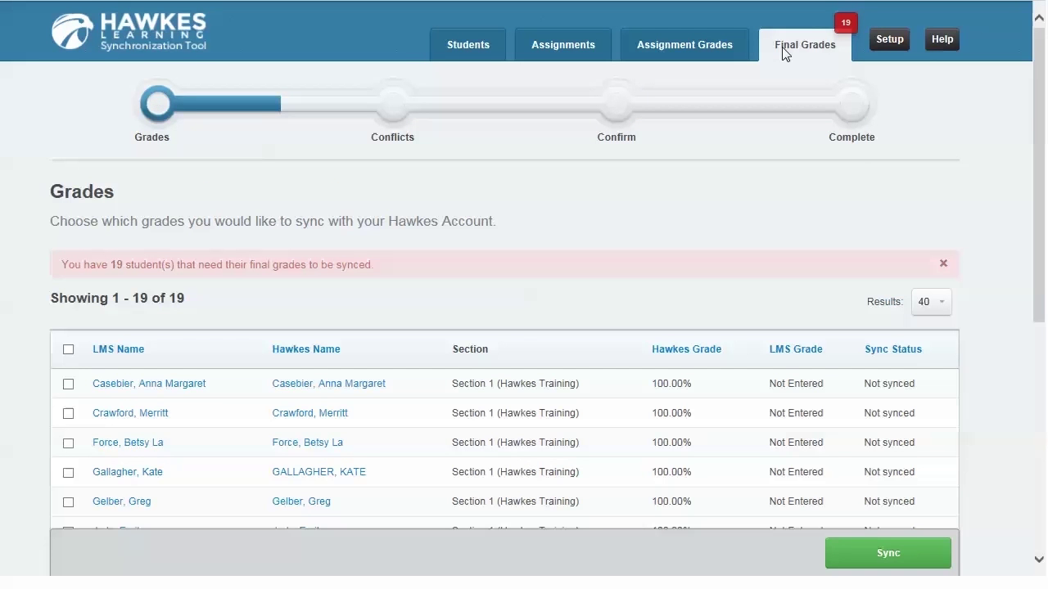
Select all 19 students' final grades and sync them.
{"action": "scroll", "coordinate": [1023, 128], "scroll_direction": "down", "scroll_amount": 2}
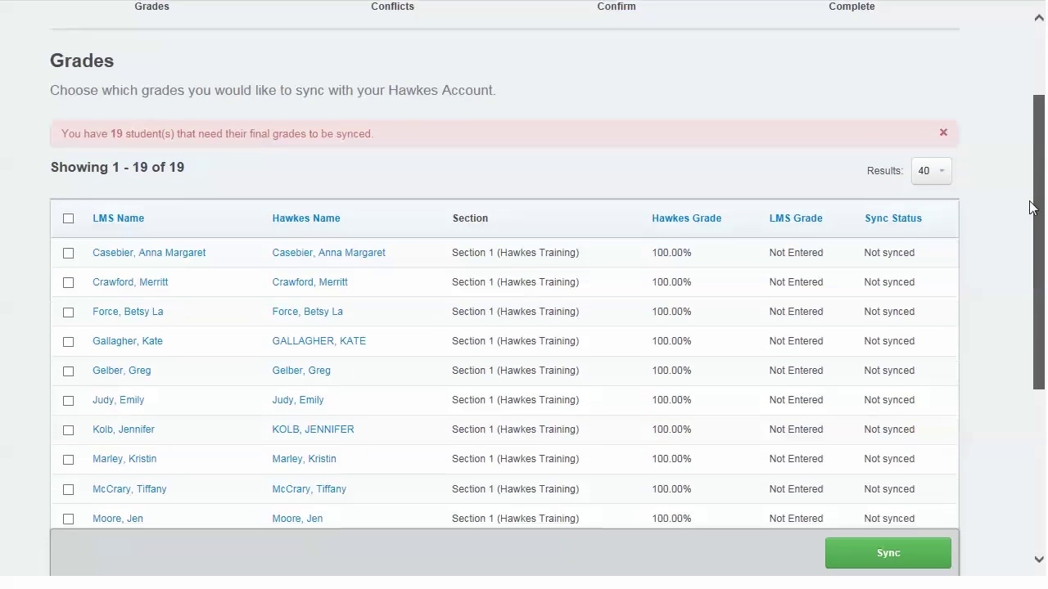
{"action": "left_click_drag", "start_coordinate": [1030, 207], "coordinate": [1030, 229]}
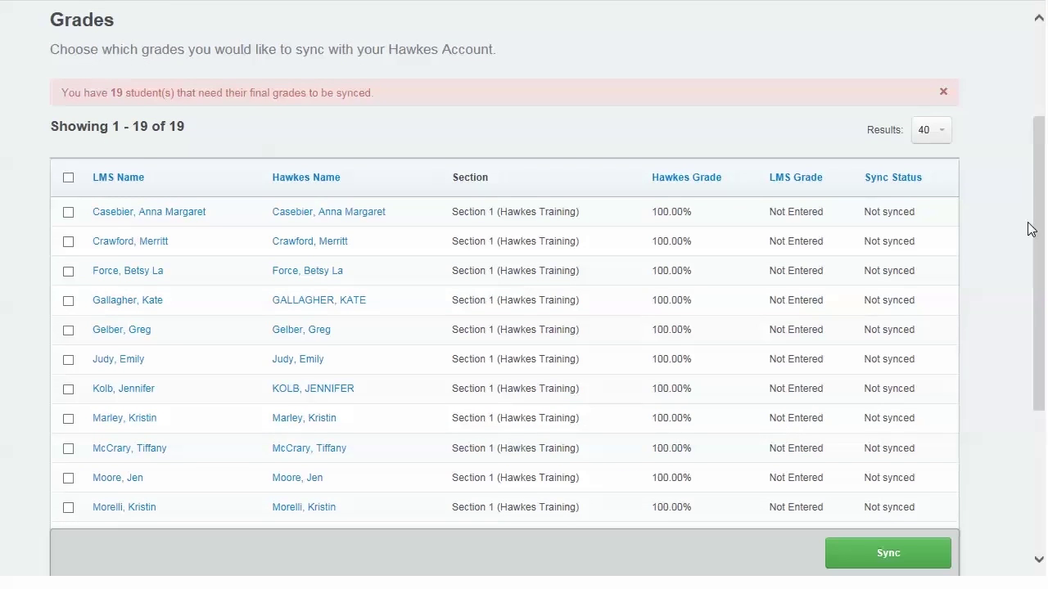
{"action": "left_click", "coordinate": [69, 212]}
{"action": "left_click", "coordinate": [68, 179]}
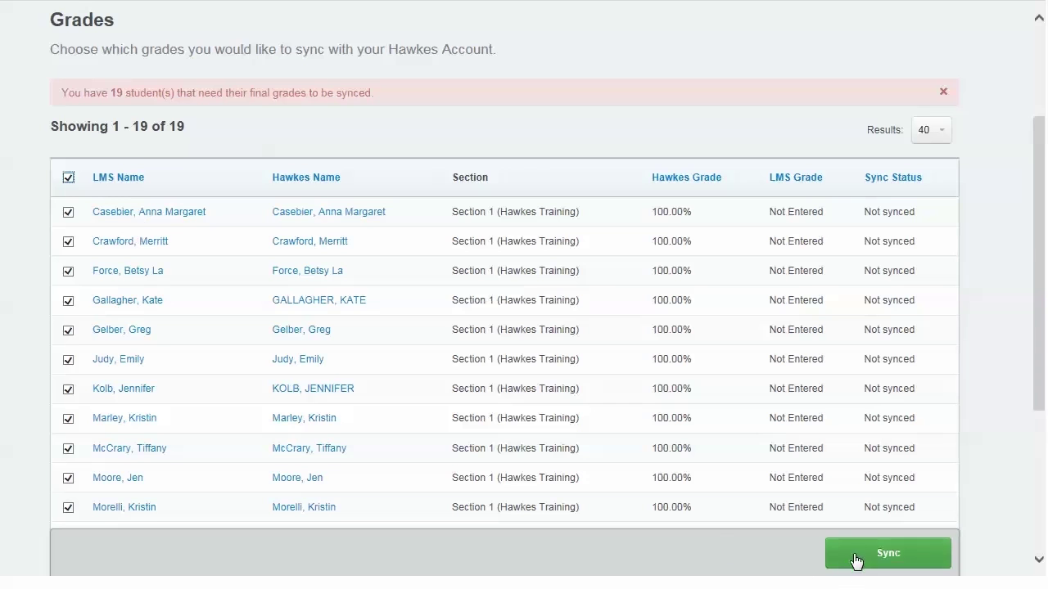
{"action": "left_click", "coordinate": [854, 558]}
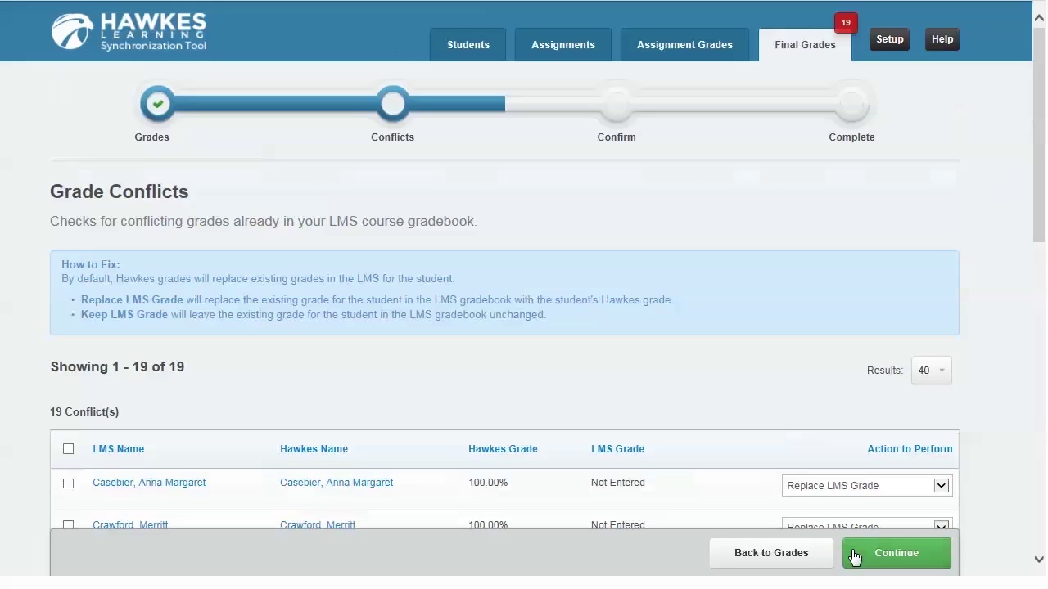
Keep Replace LMS Grade for every final grade conflict and continue to confirmation.
{"action": "scroll", "coordinate": [1035, 234], "scroll_direction": "down", "scroll_amount": 3}
{"action": "left_click", "coordinate": [941, 190]}
{"action": "left_click", "coordinate": [115, 171]}
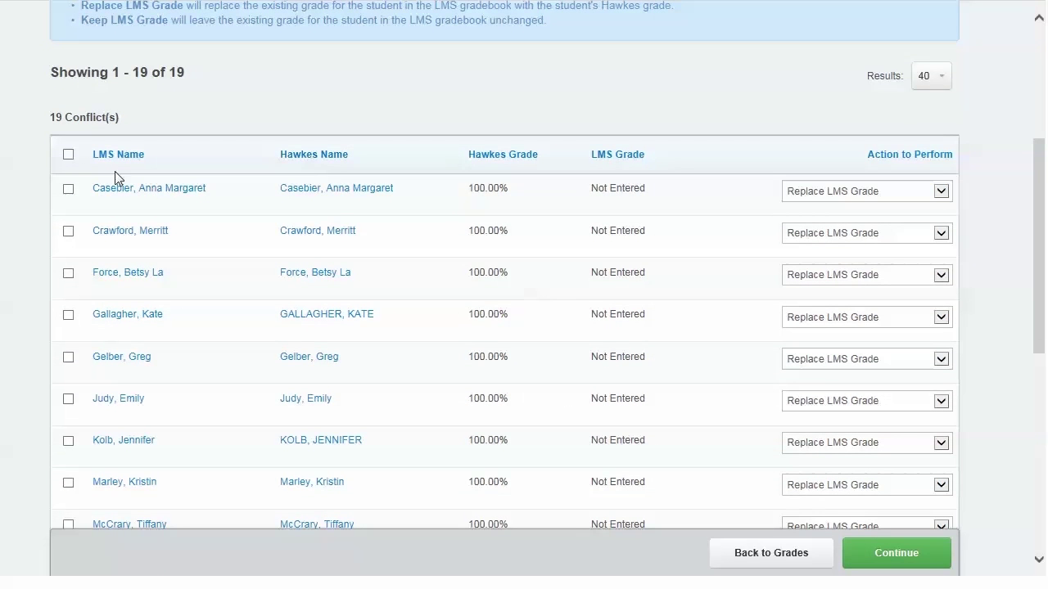
{"action": "left_click", "coordinate": [68, 154]}
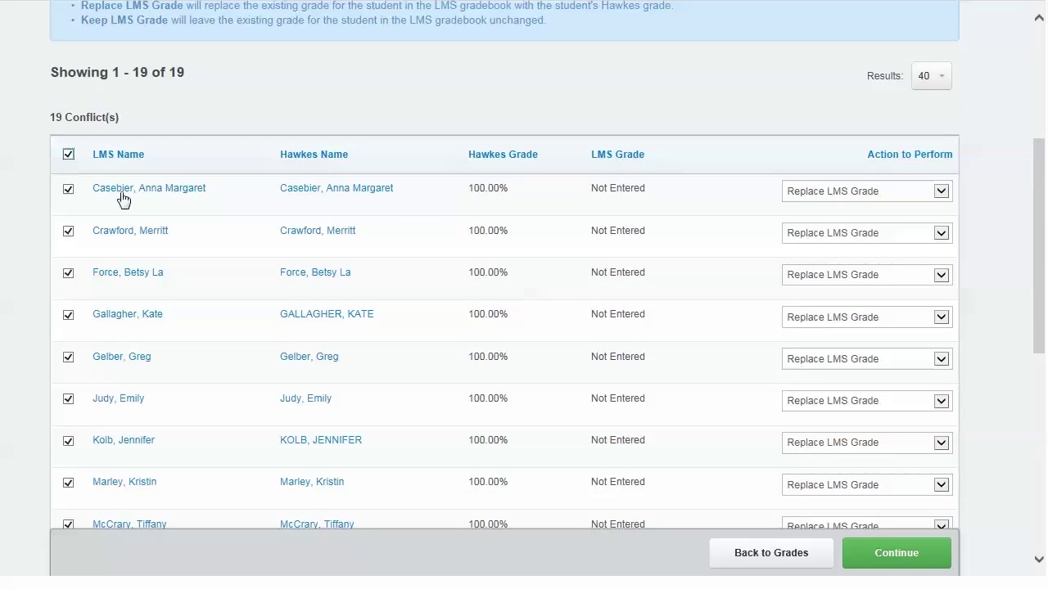
{"action": "left_click", "coordinate": [886, 569]}
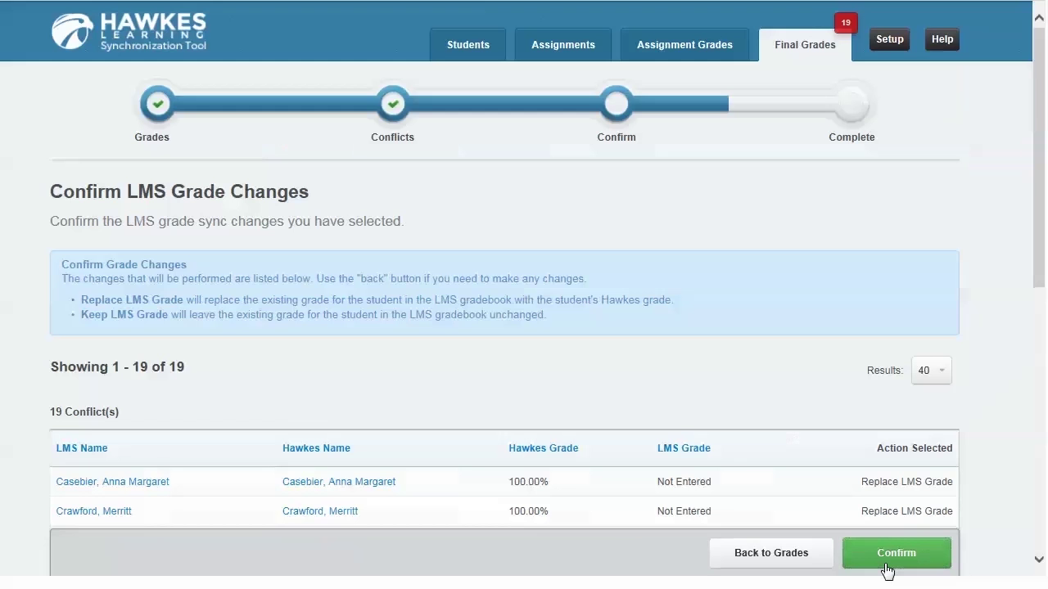
Confirm the final grade changes so 19 LMS grades are replaced, then exit to sign-in.
{"action": "left_click", "coordinate": [885, 569]}
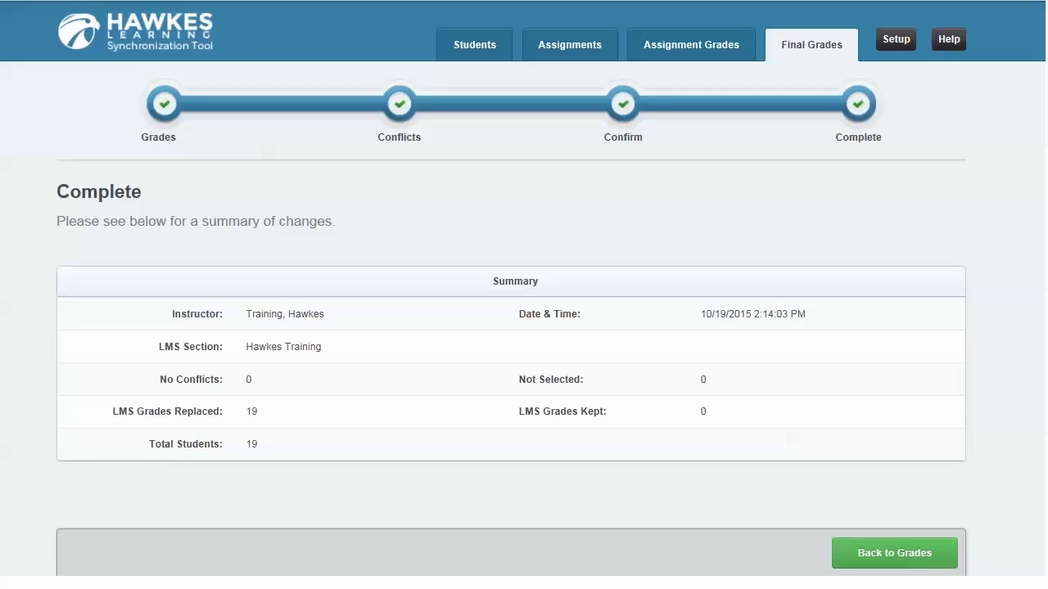
{"action": "left_click", "coordinate": [896, 41]}
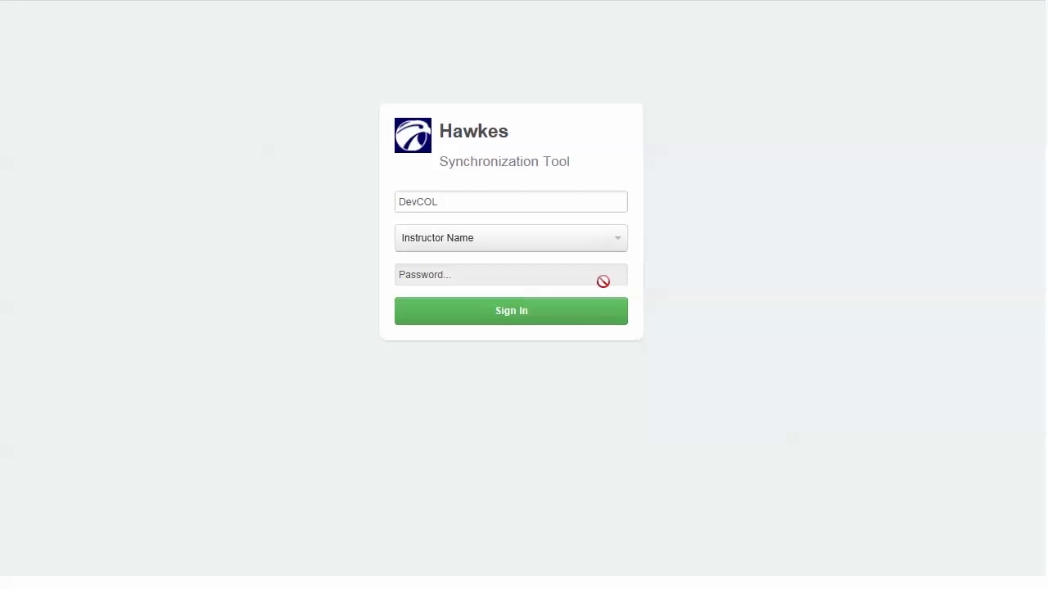